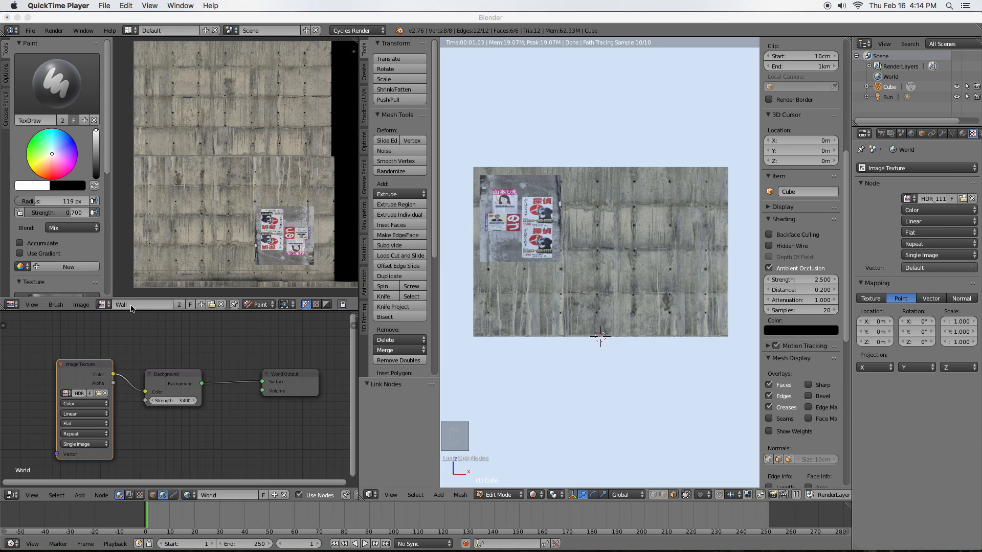
pyautogui.click(81, 306)
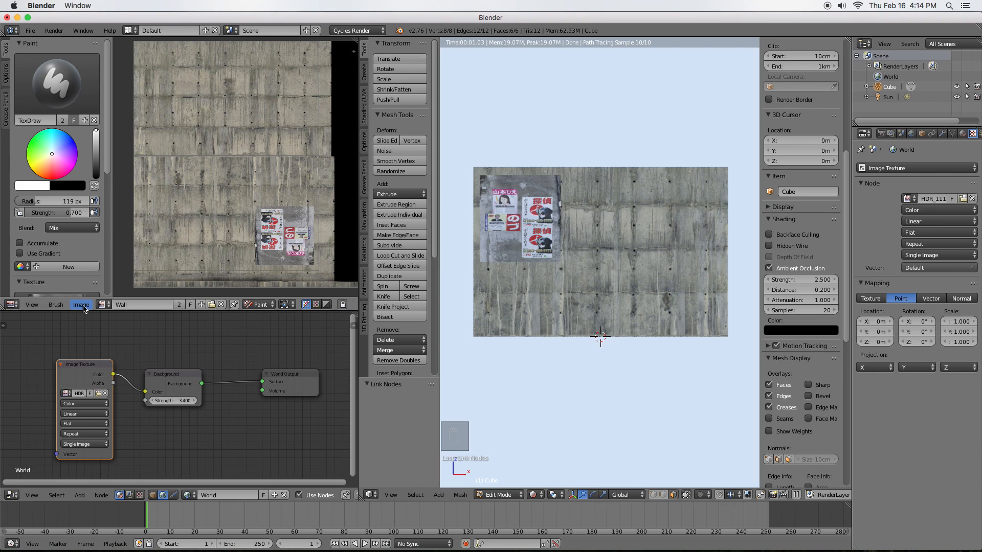
pyautogui.click(82, 305)
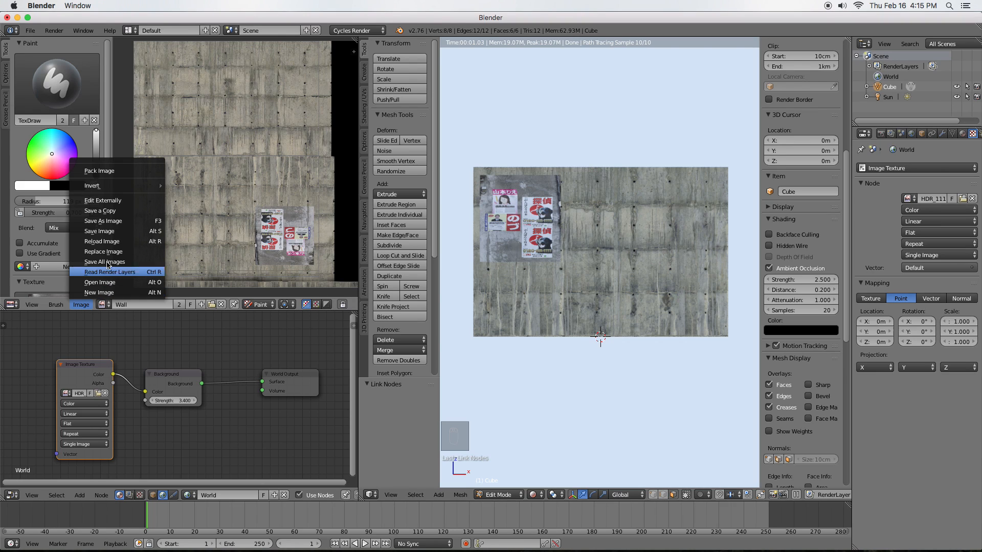
pyautogui.click(127, 224)
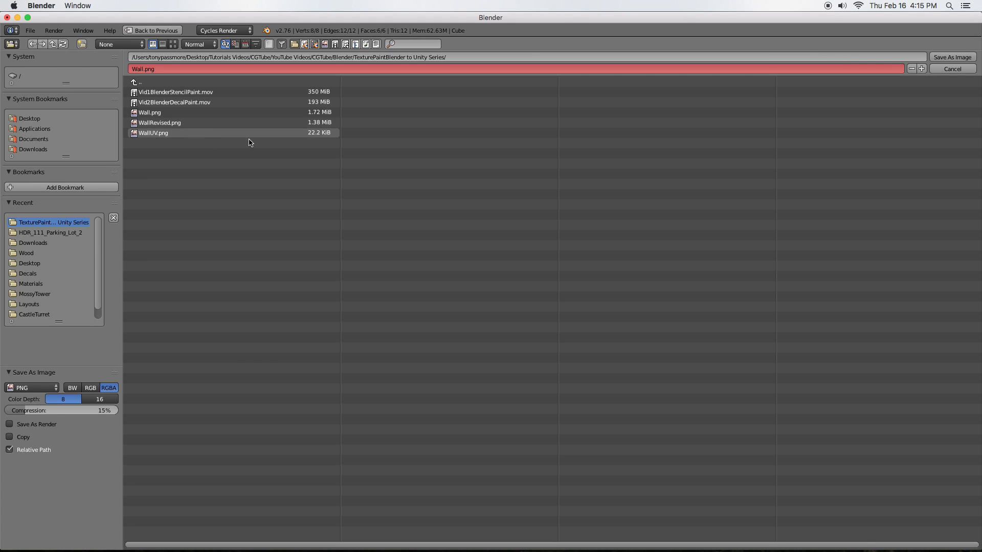
pyautogui.click(952, 69)
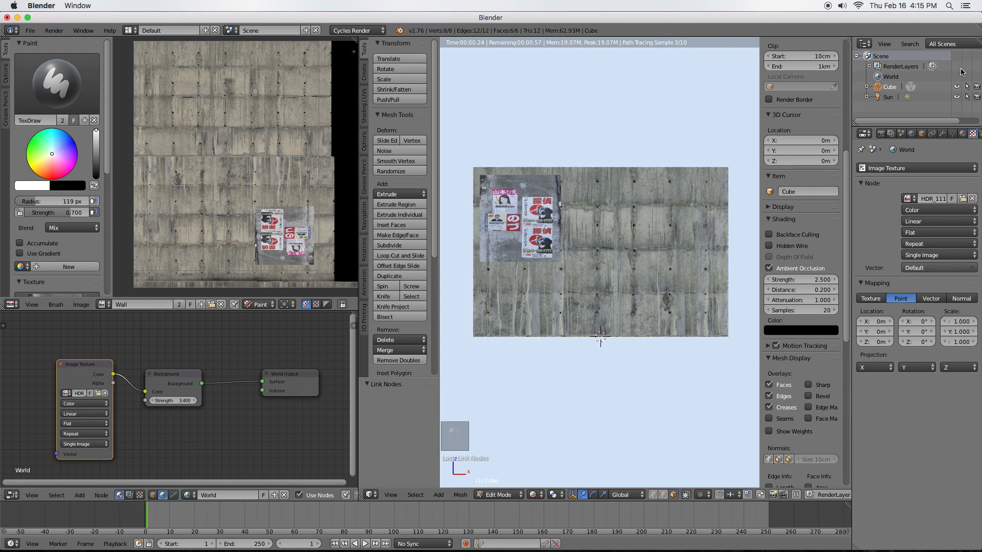
# - Unlink the Wall image from the UV/Image editor so that only the wall's UV layout is displayed
pyautogui.click(222, 305)
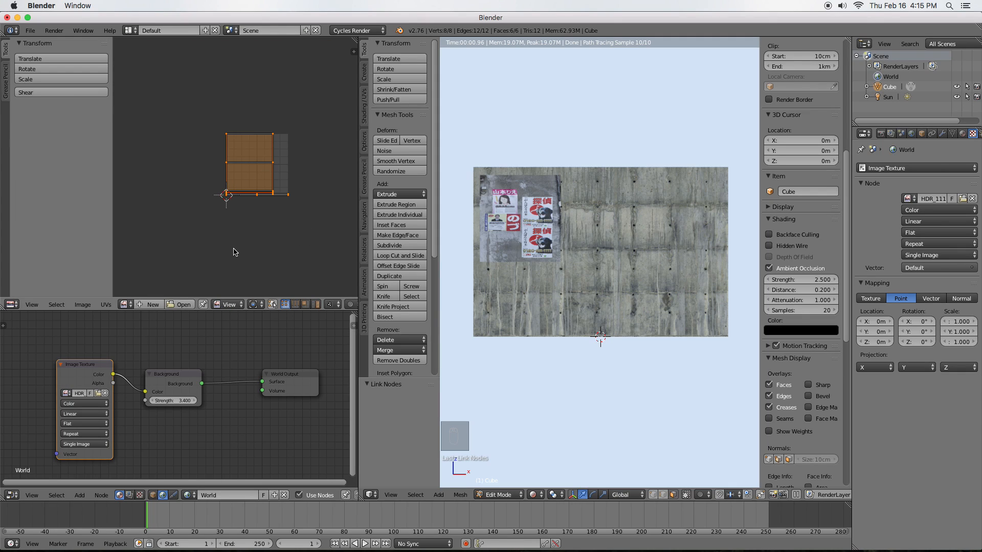
pyautogui.scroll(3, 234, 252)
pyautogui.moveTo(285, 248); pyautogui.dragTo(262, 230, button='middle')
pyautogui.scroll(2, 249, 247)
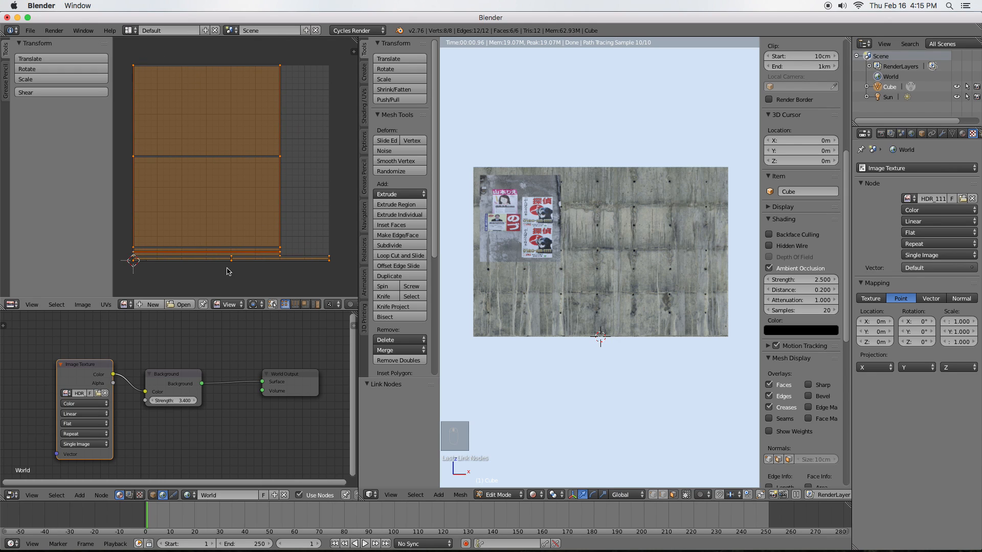
pyautogui.click(106, 305)
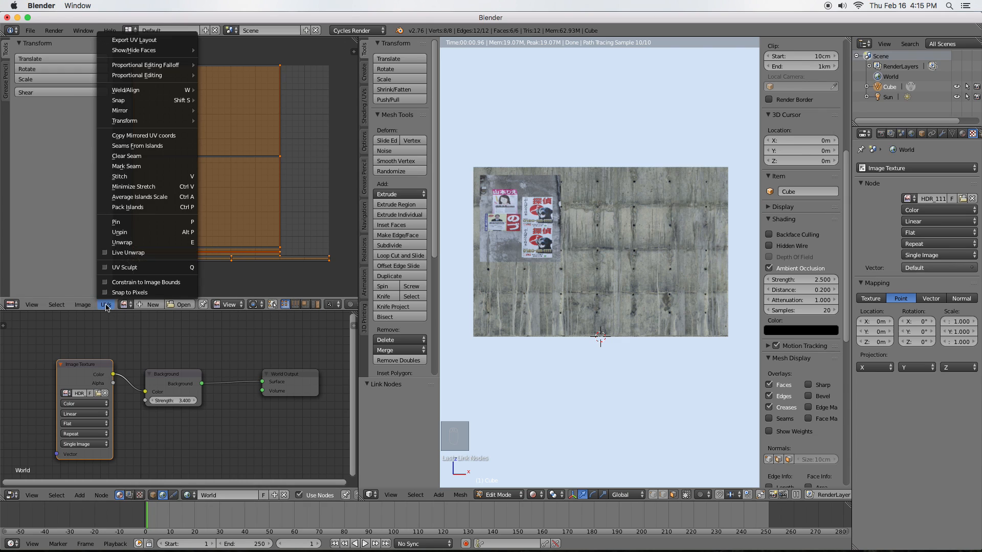
pyautogui.click(145, 41)
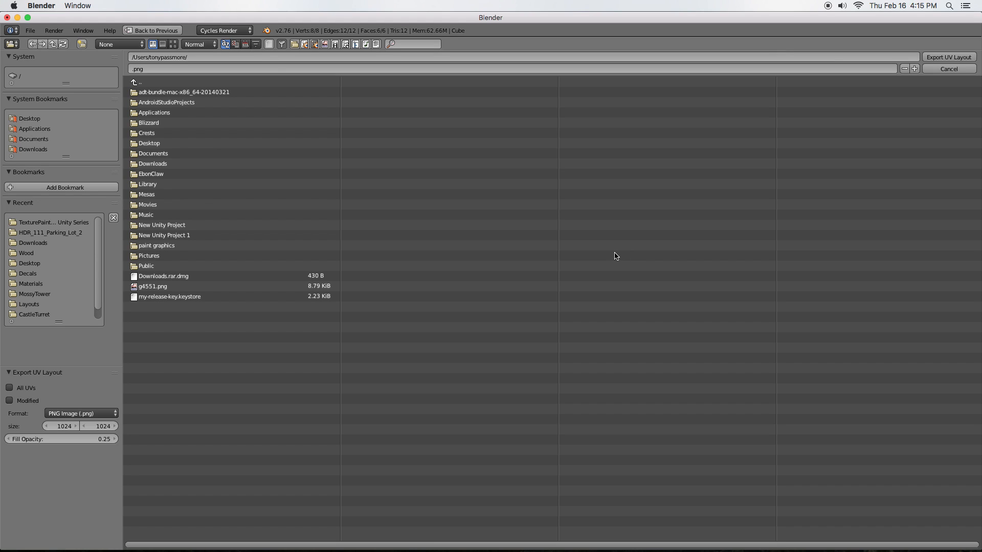
pyautogui.click(132, 71)
pyautogui.click(52, 427)
pyautogui.click(951, 69)
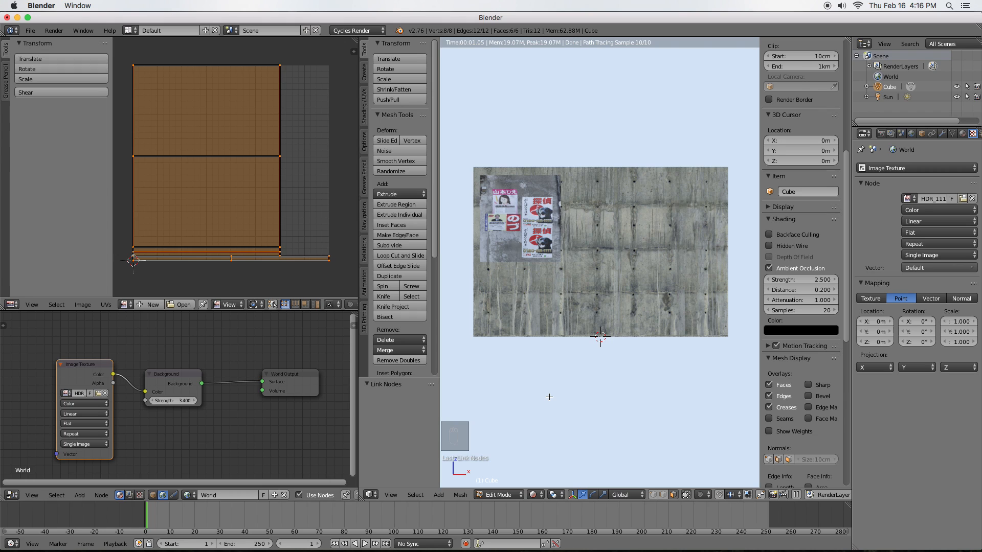
# - Change the 3D viewport from rendered shading to a shading mode that shows the wall's image texture on the mesh
pyautogui.hotkey('shift', 'z')
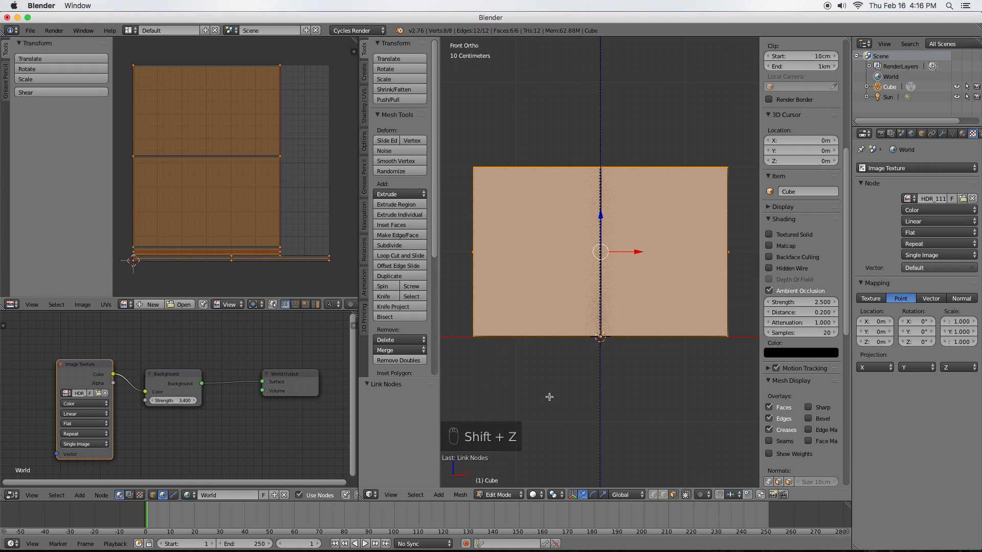
pyautogui.click(538, 494)
pyautogui.click(562, 439)
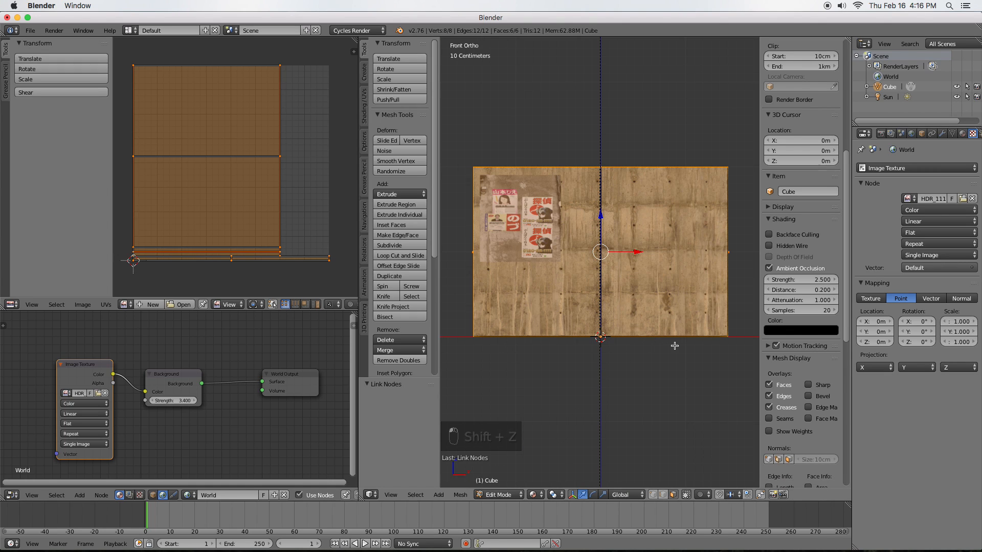
pyautogui.moveTo(563, 439); pyautogui.dragTo(647, 359, button='middle')
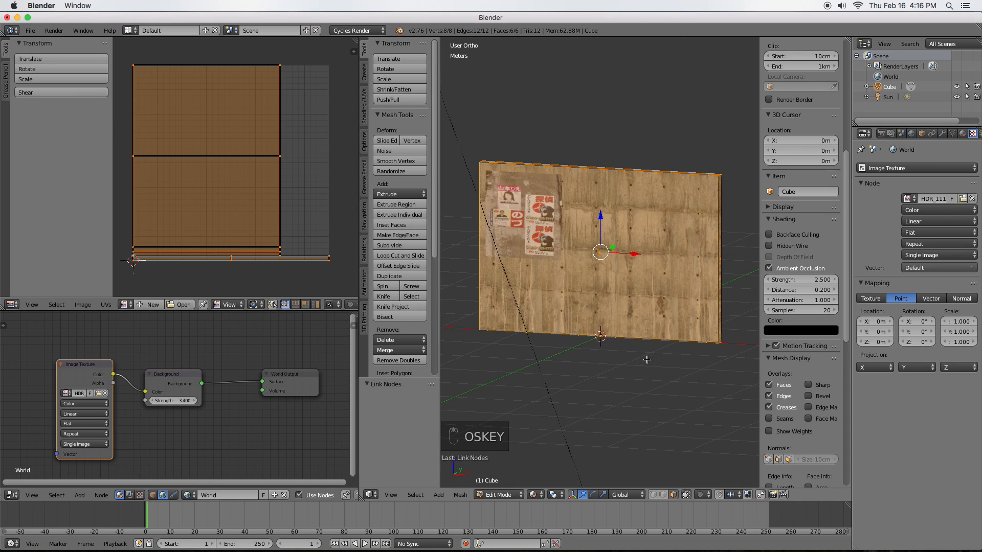
# - Switch to GIMP and open the texture Wall.png from the TexturePaintBlender to Unity Series folder
pyautogui.press('super+Tab')
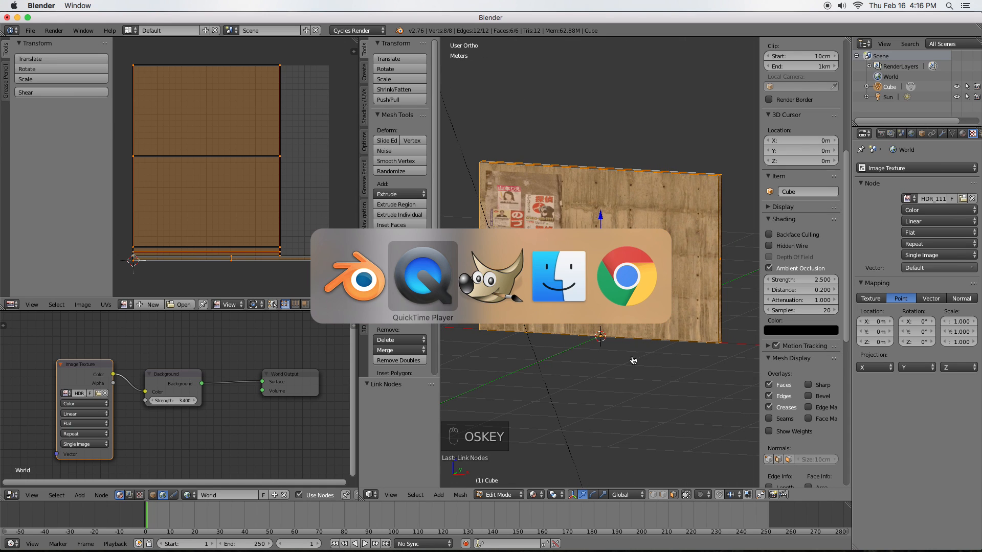
pyautogui.click(498, 281)
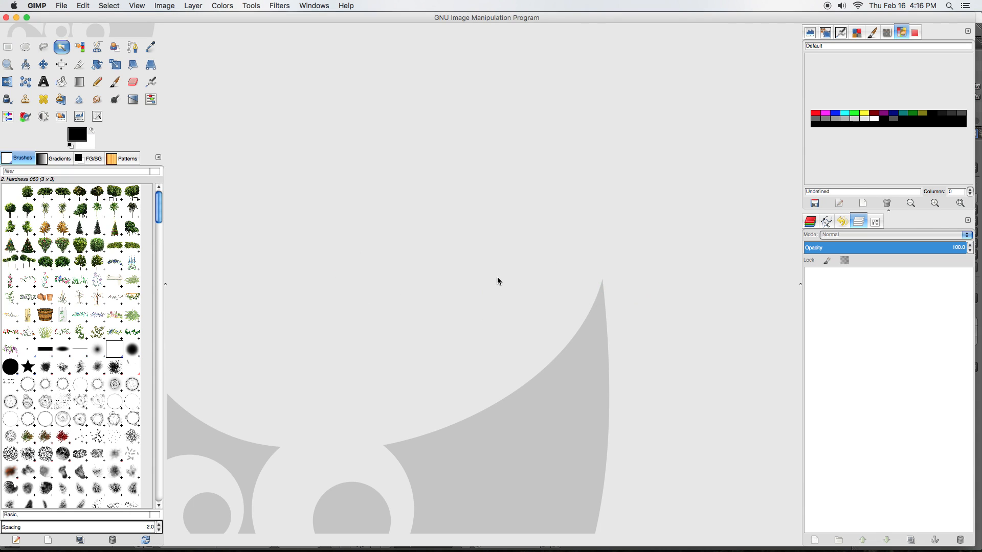
pyautogui.click(64, 7)
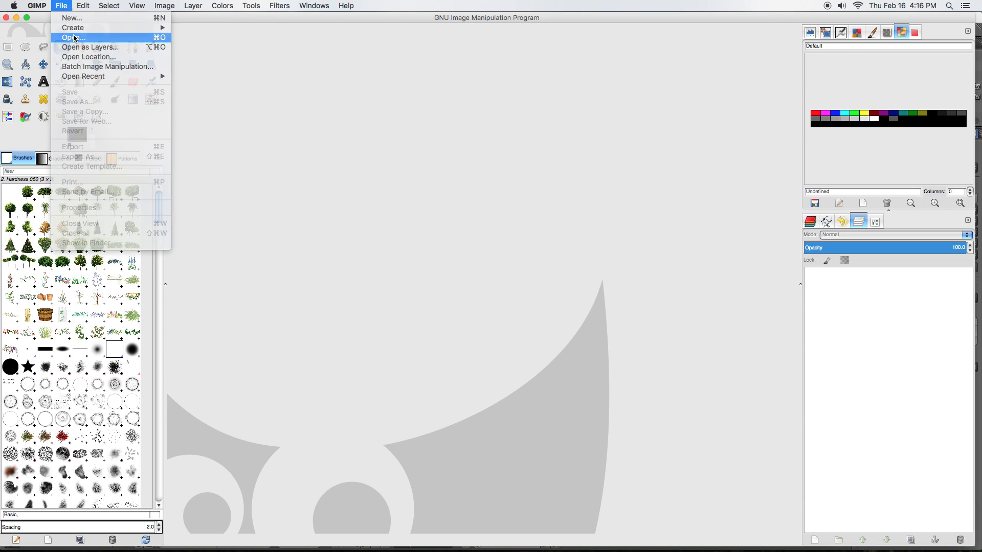
pyautogui.click(75, 38)
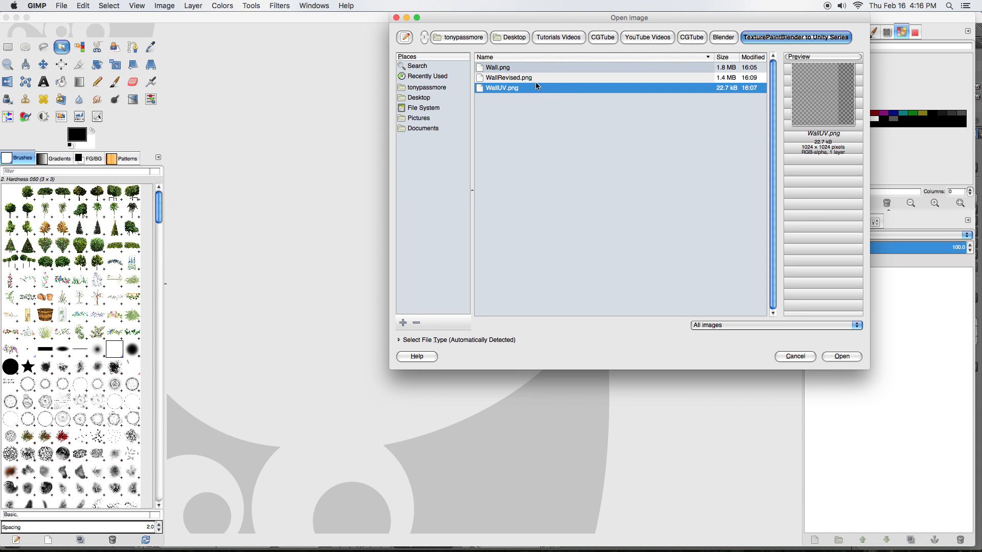
pyautogui.click(520, 67)
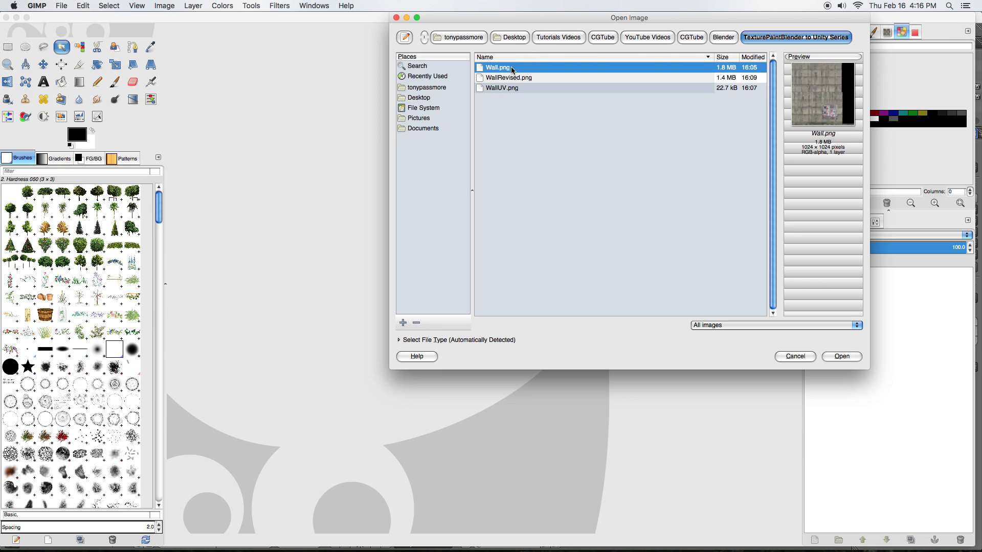
pyautogui.click(842, 357)
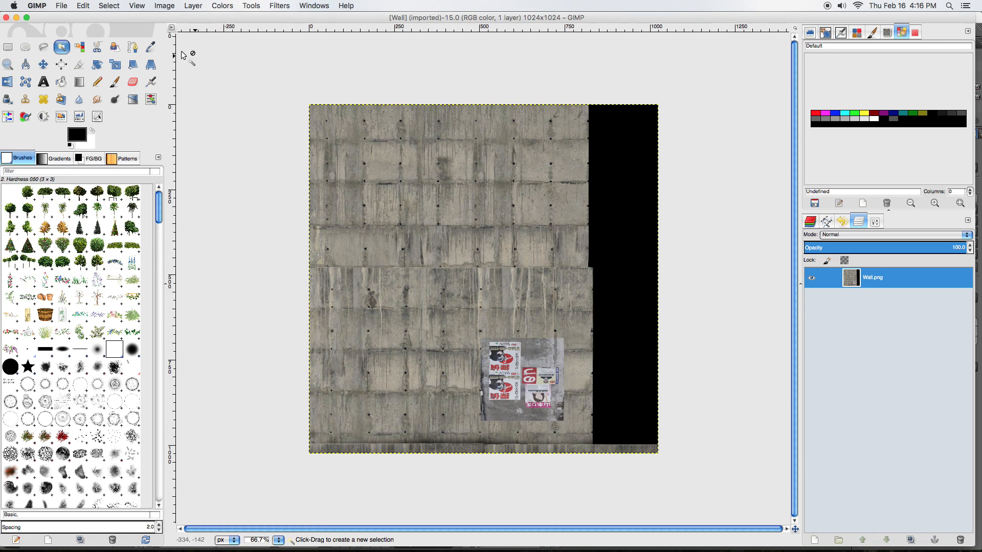
# - Add WallUV.png to the open wall image as a new layer
pyautogui.click(61, 6)
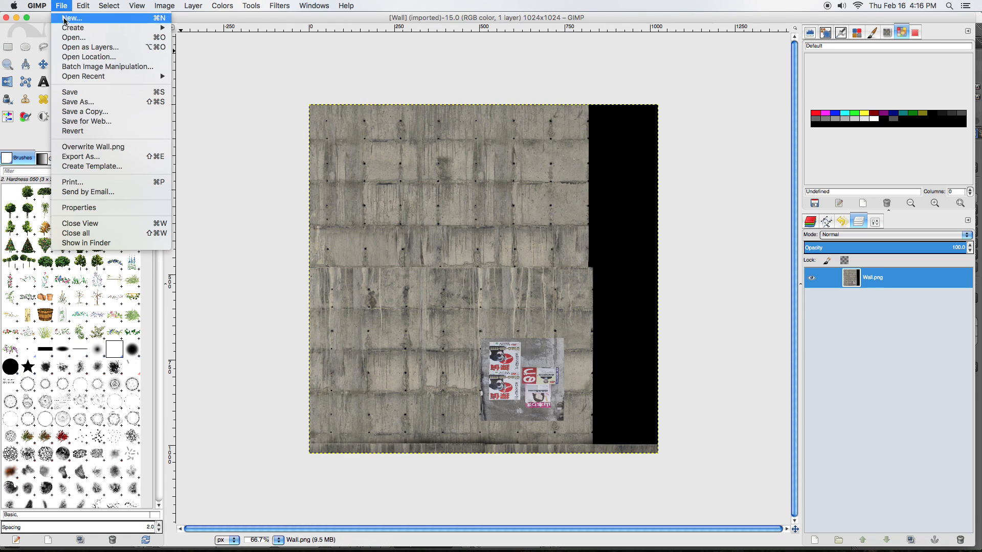
pyautogui.click(75, 48)
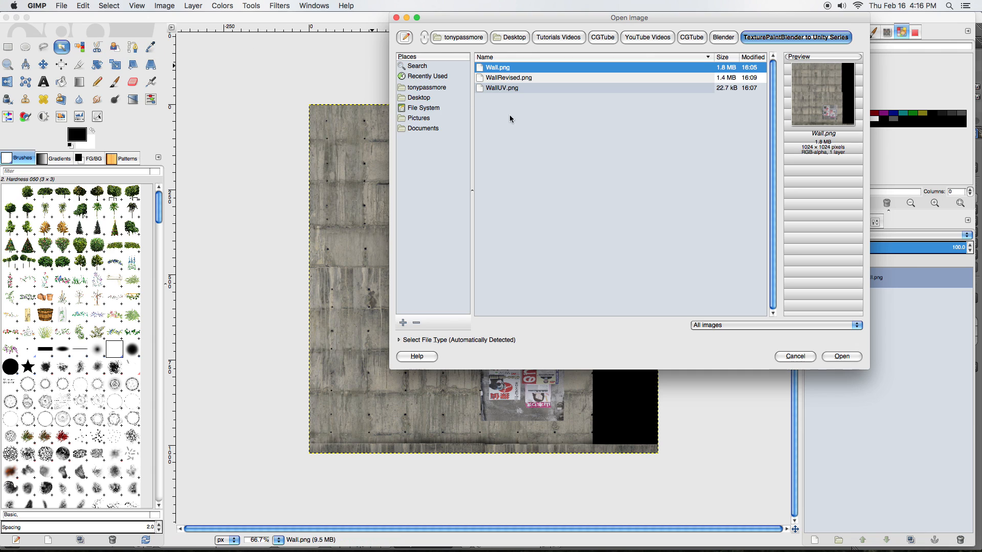
pyautogui.click(494, 89)
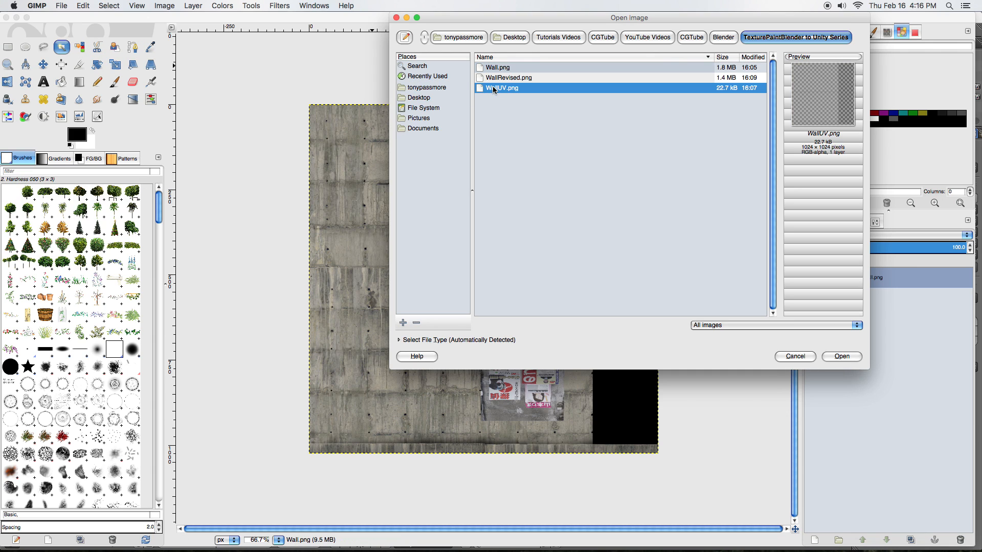
pyautogui.click(840, 357)
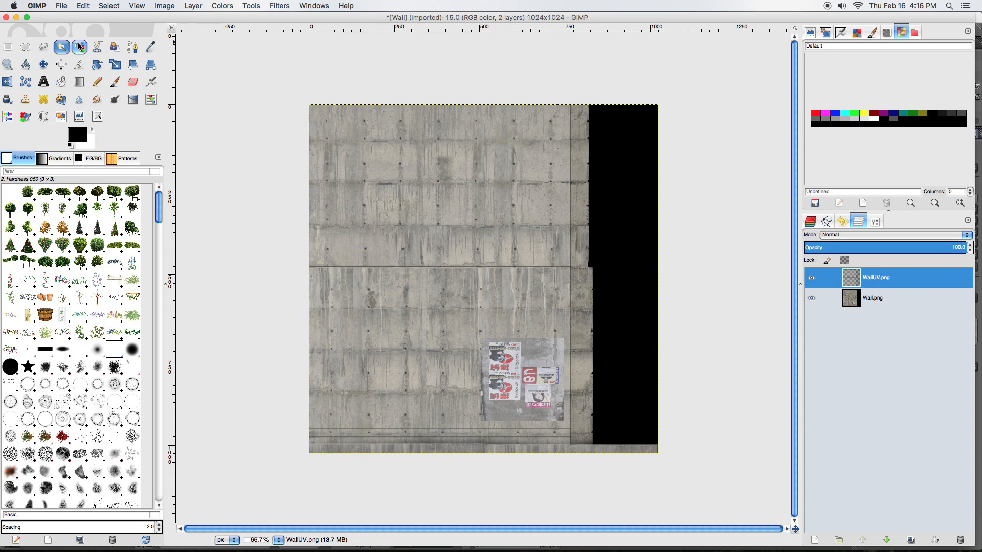
# - Fuzzy-select the empty area outside the UV islands on the WallUV.png layer and clear that area on the Wall.png layer
pyautogui.click(63, 48)
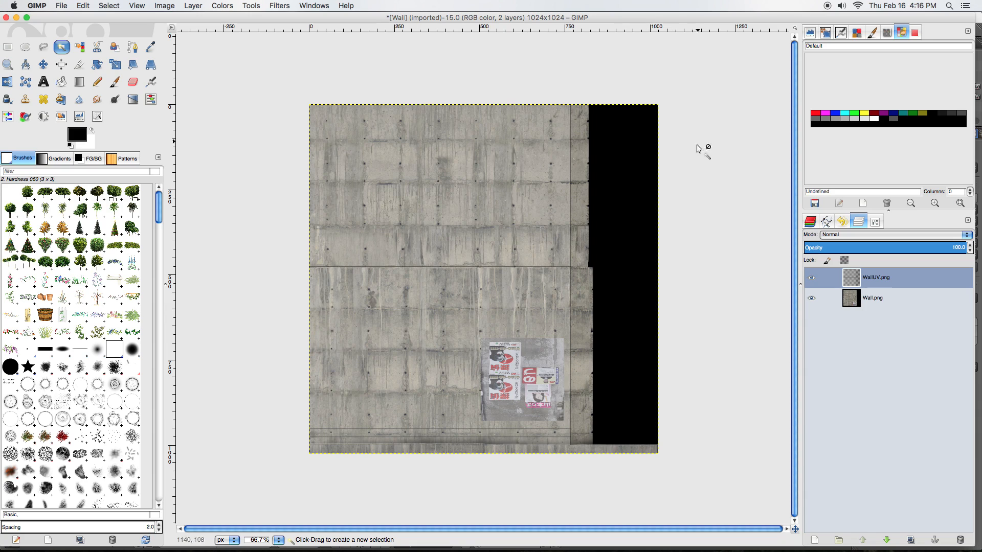
pyautogui.click(633, 182)
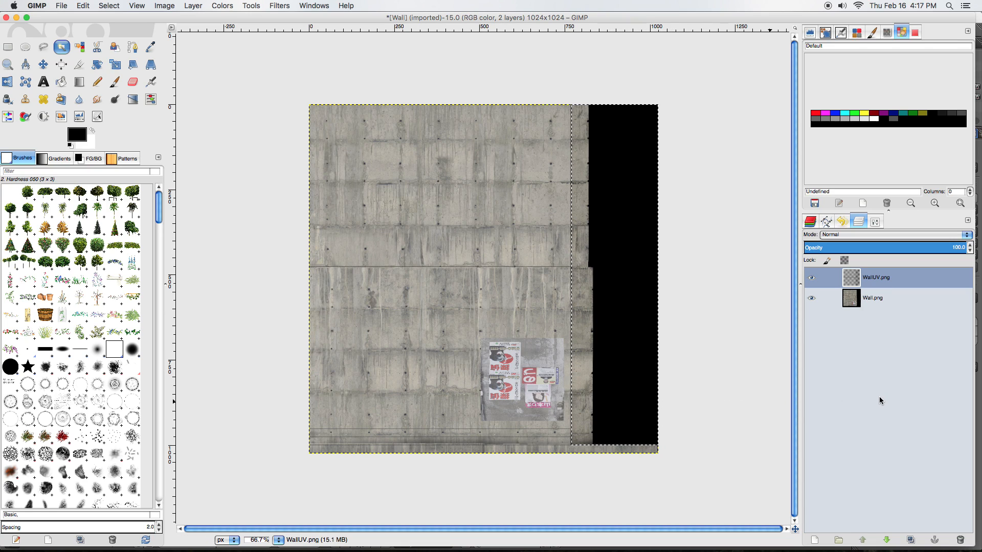
pyautogui.click(909, 302)
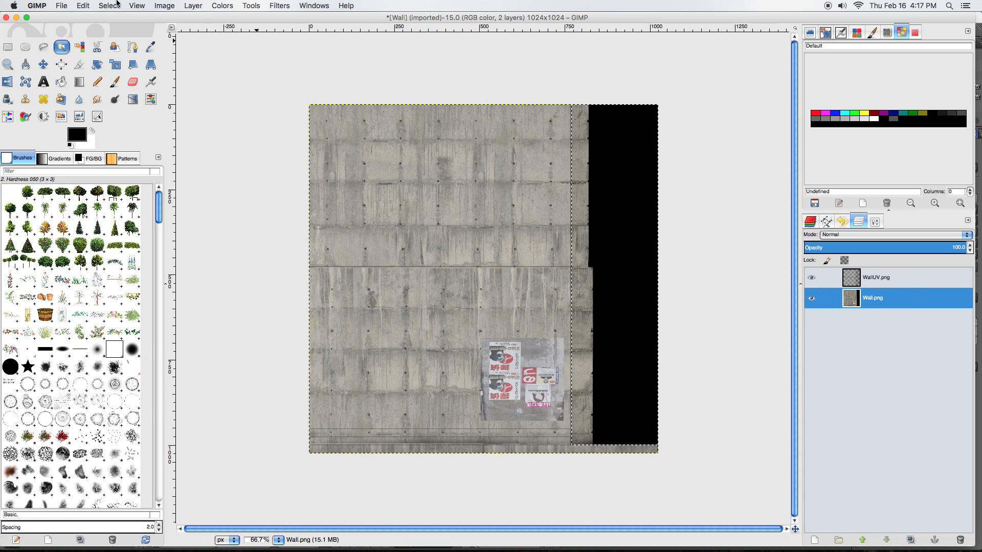
pyautogui.click(84, 6)
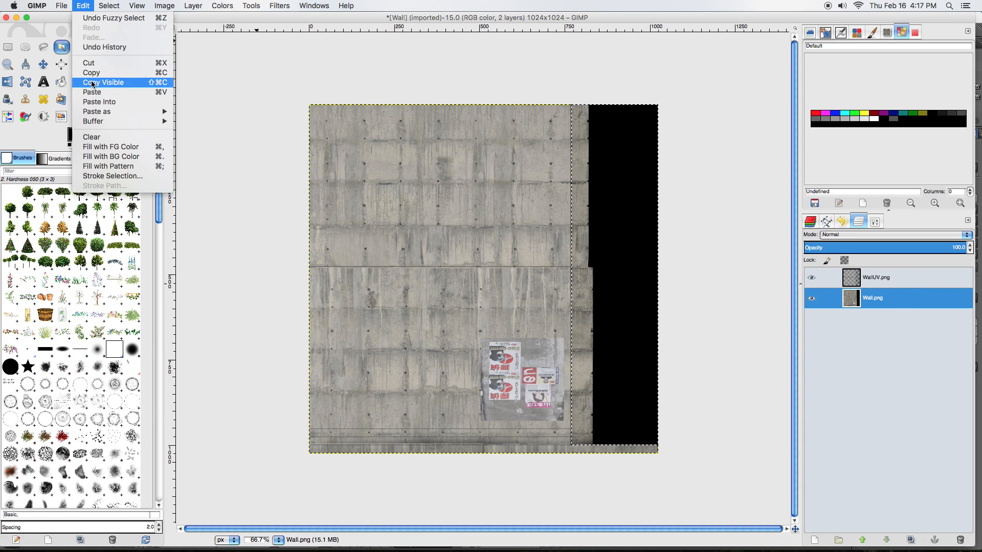
pyautogui.click(106, 138)
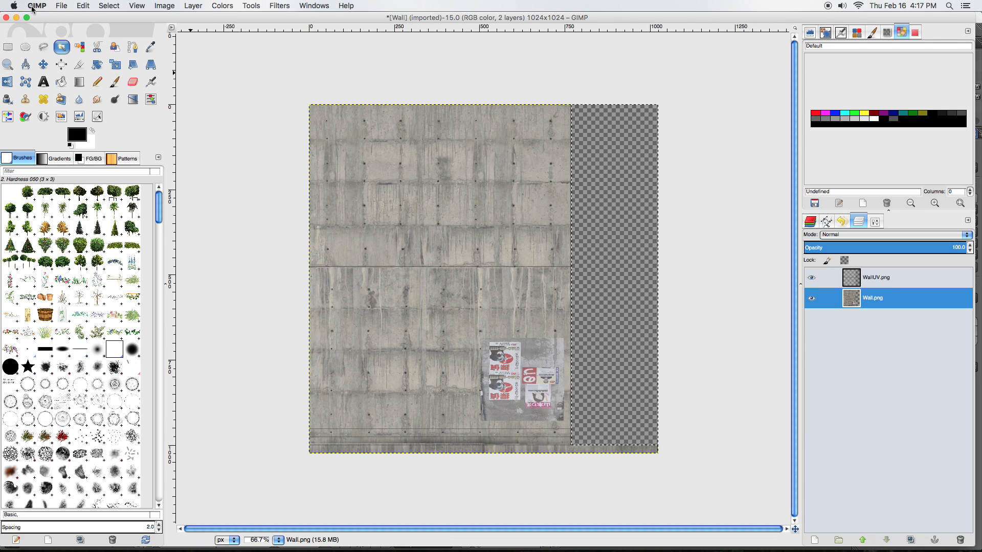
# - Export the image as WallRevised.png with the default PNG options, replacing the existing file
pyautogui.click(62, 6)
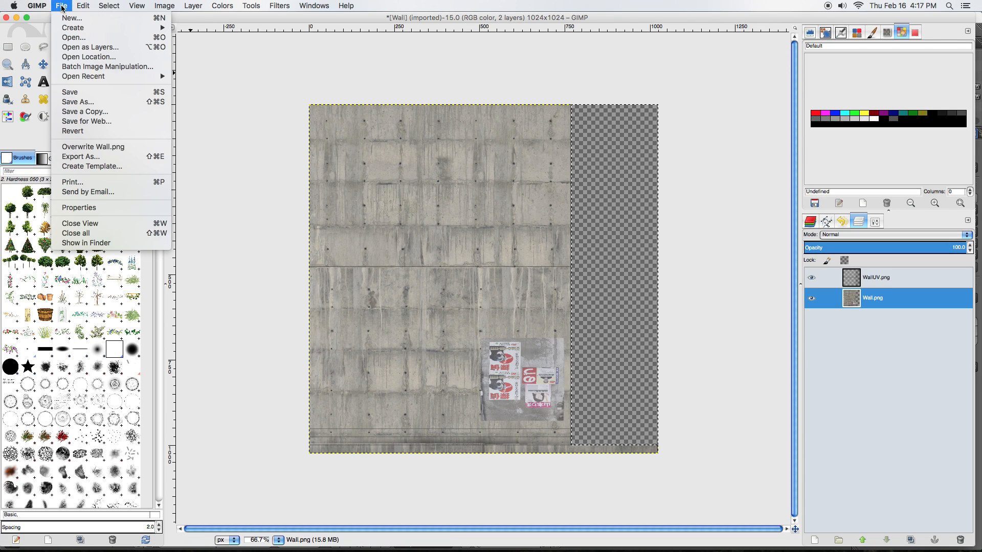
pyautogui.click(104, 157)
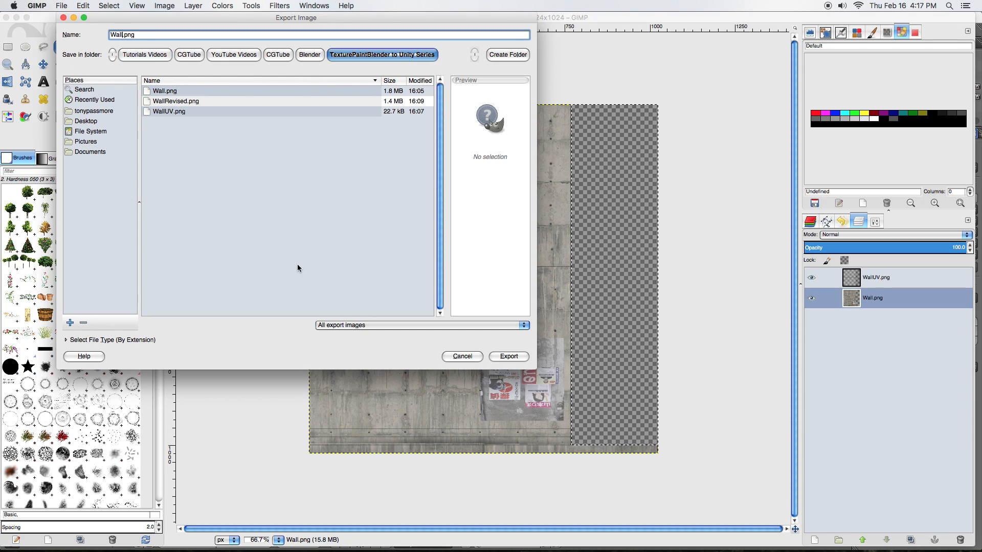
pyautogui.write('Revised')
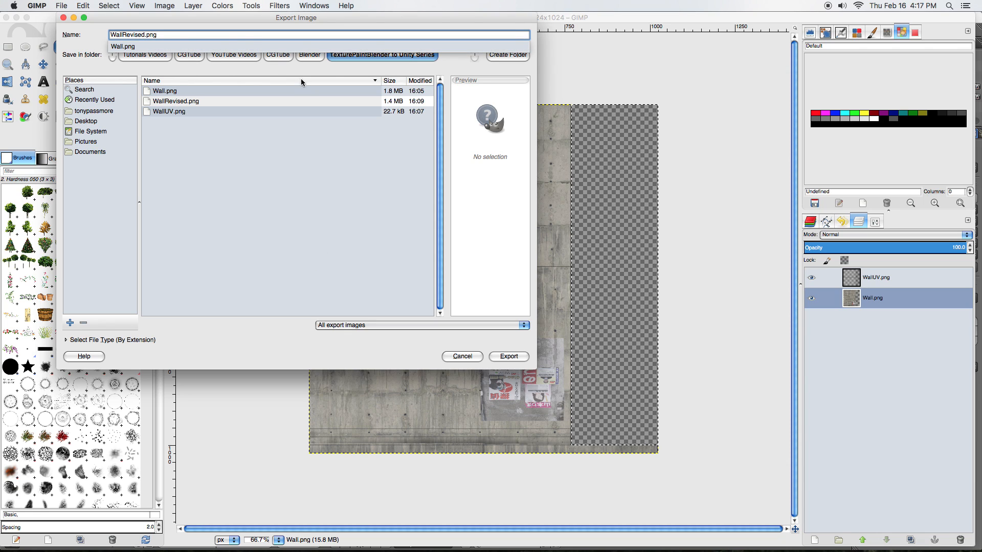
pyautogui.click(299, 38)
pyautogui.click(500, 354)
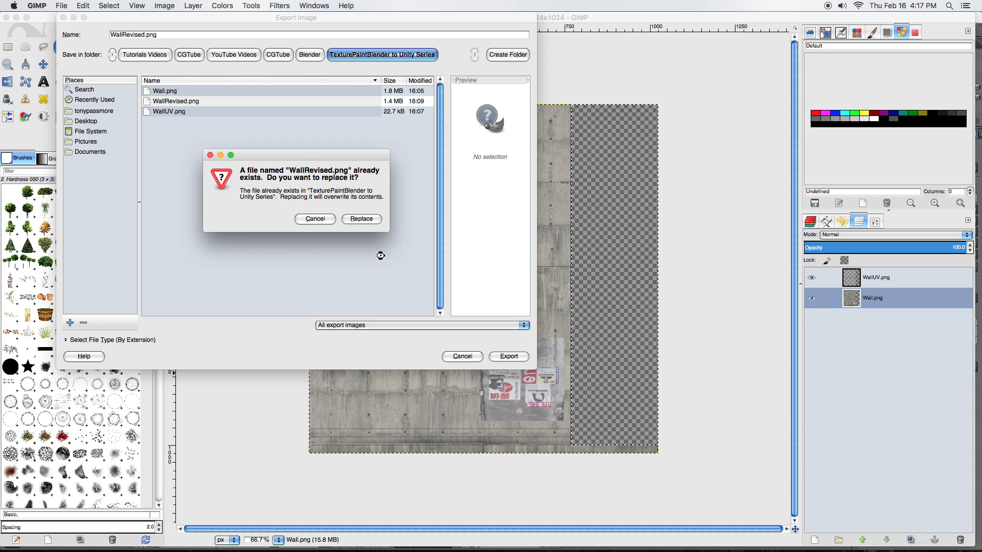
pyautogui.click(361, 220)
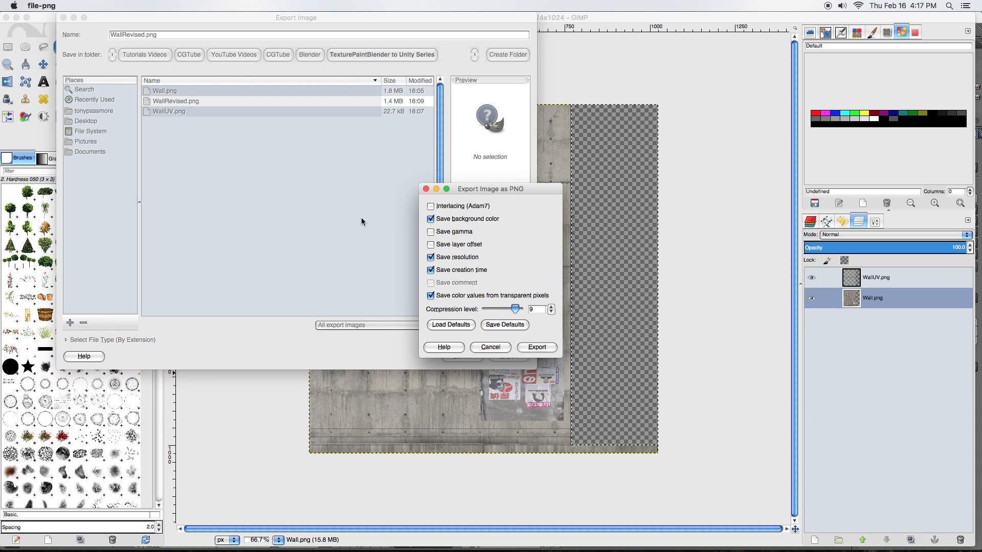
pyautogui.click(538, 348)
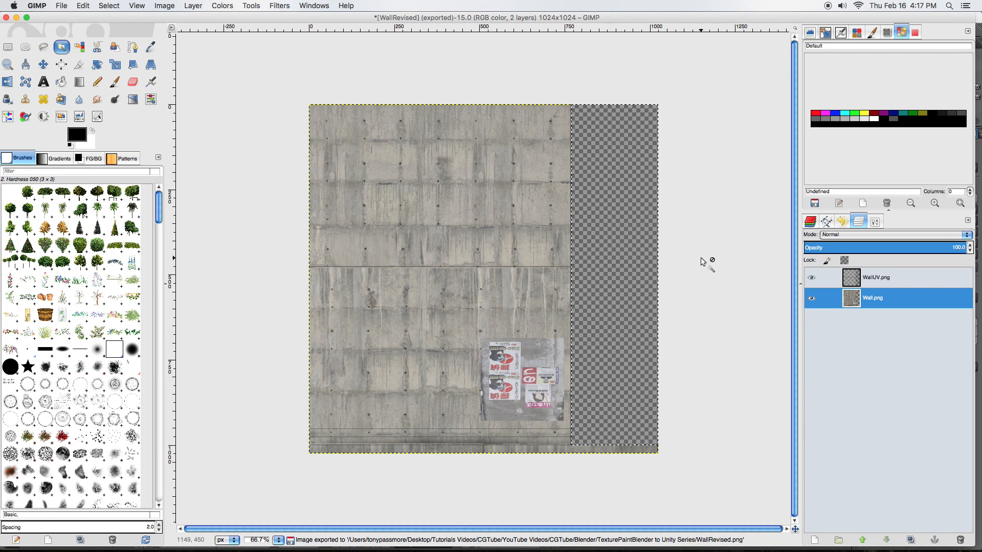
# - Switch to Blender, display the Wall material's nodes and unlink the current image from the Image Texture node
pyautogui.press('super+Tab')
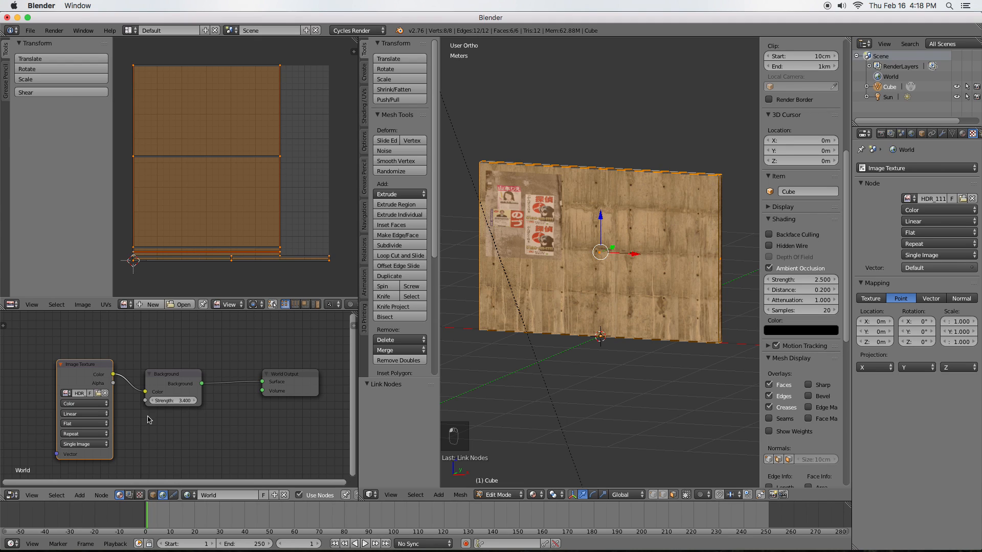
pyautogui.click(153, 495)
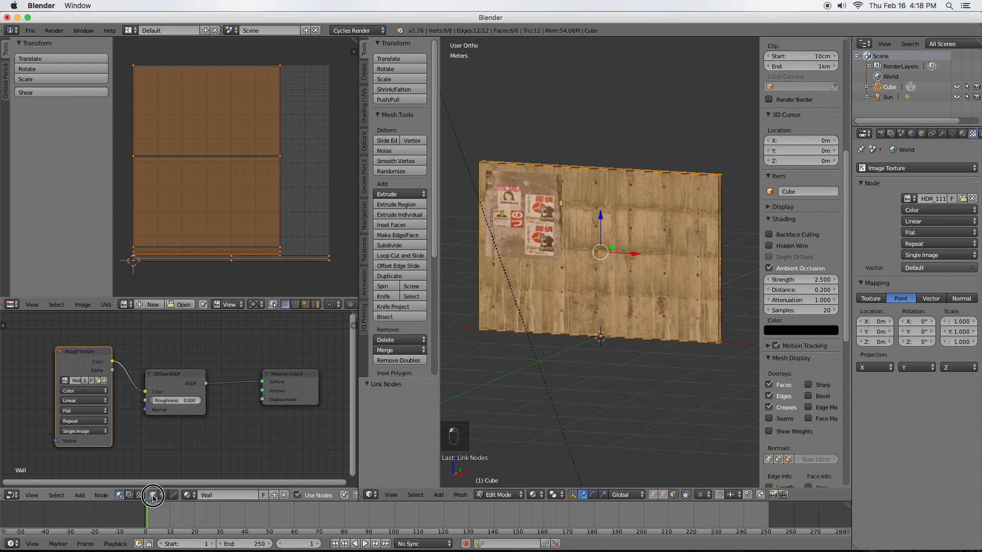
pyautogui.click(105, 381)
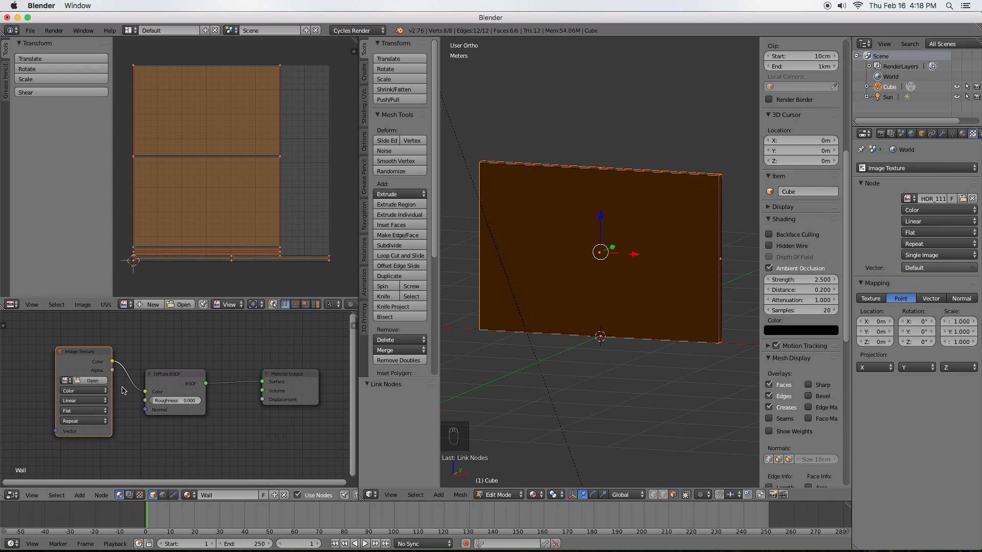
# - Load WallRevised.png from the TexturePaintBlender to Unity Series folder into the Wall material's Image Texture node
pyautogui.click(93, 381)
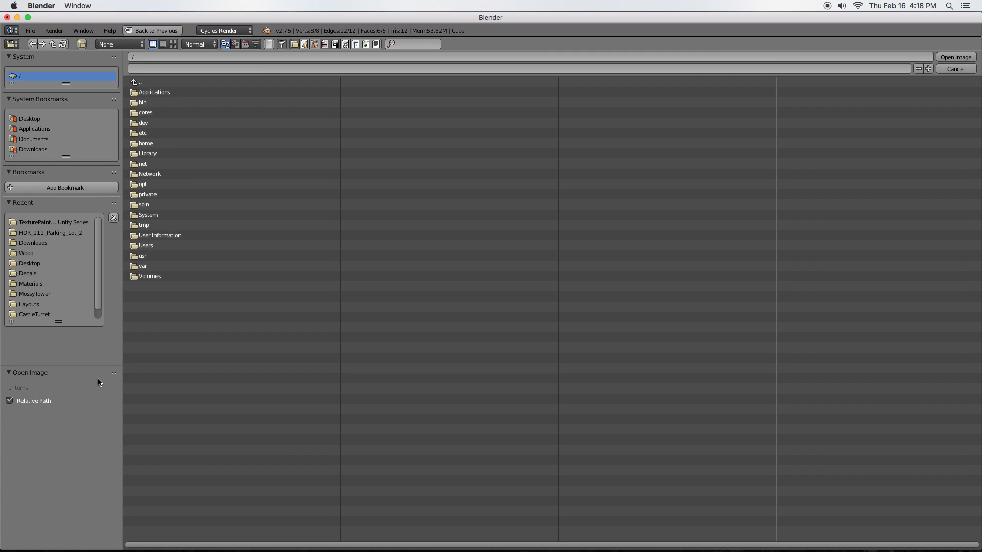
pyautogui.click(29, 120)
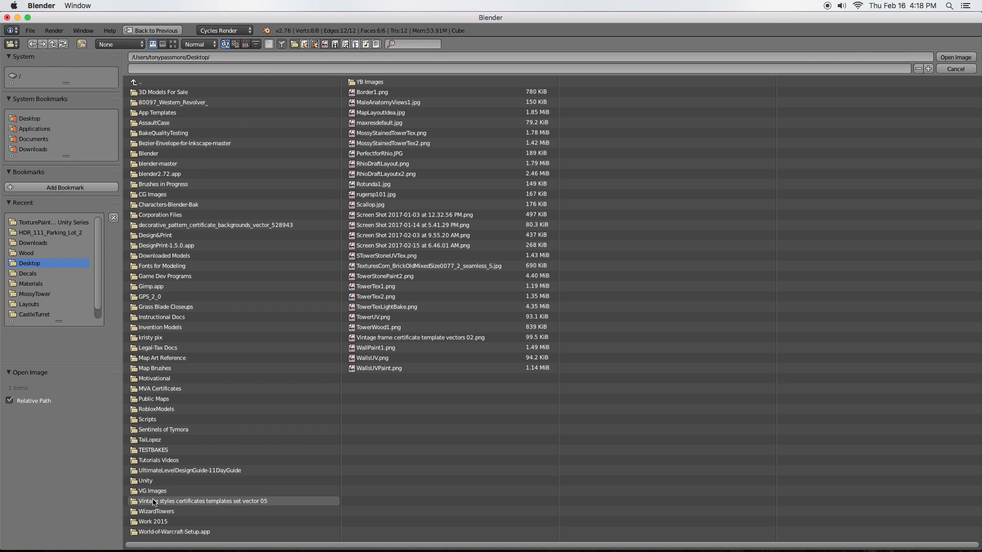
pyautogui.click(156, 460)
pyautogui.click(143, 94)
pyautogui.click(148, 113)
pyautogui.click(150, 94)
pyautogui.click(151, 94)
pyautogui.click(156, 102)
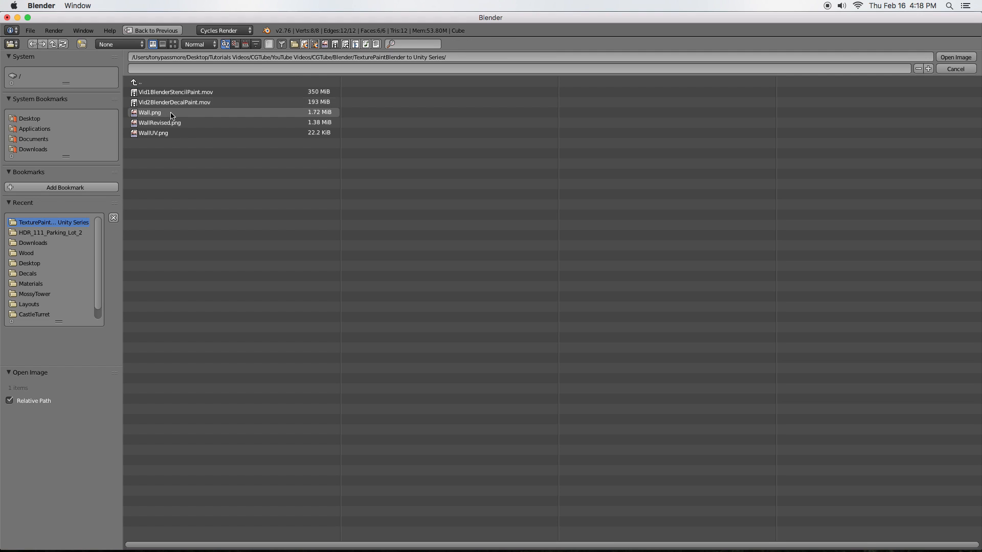
pyautogui.click(151, 125)
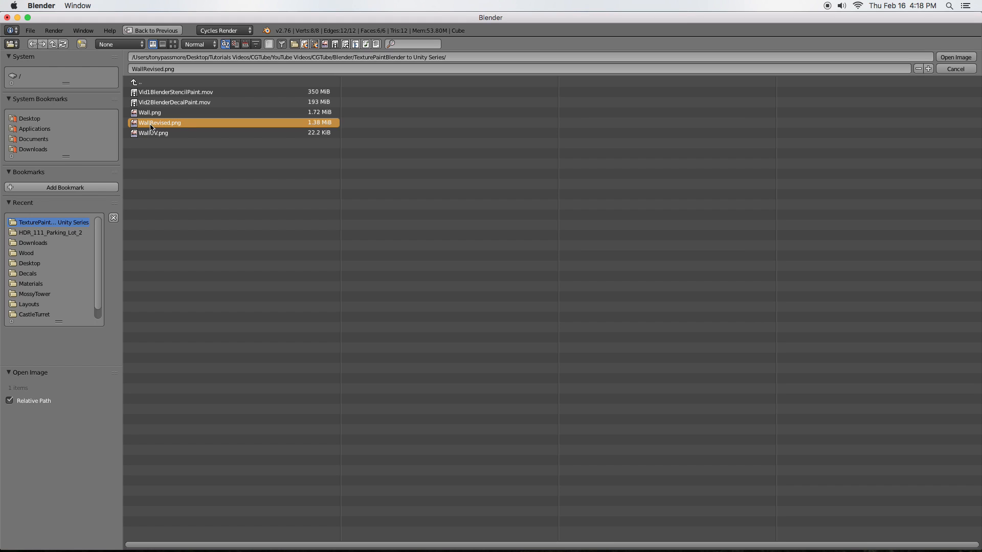
pyautogui.click(956, 58)
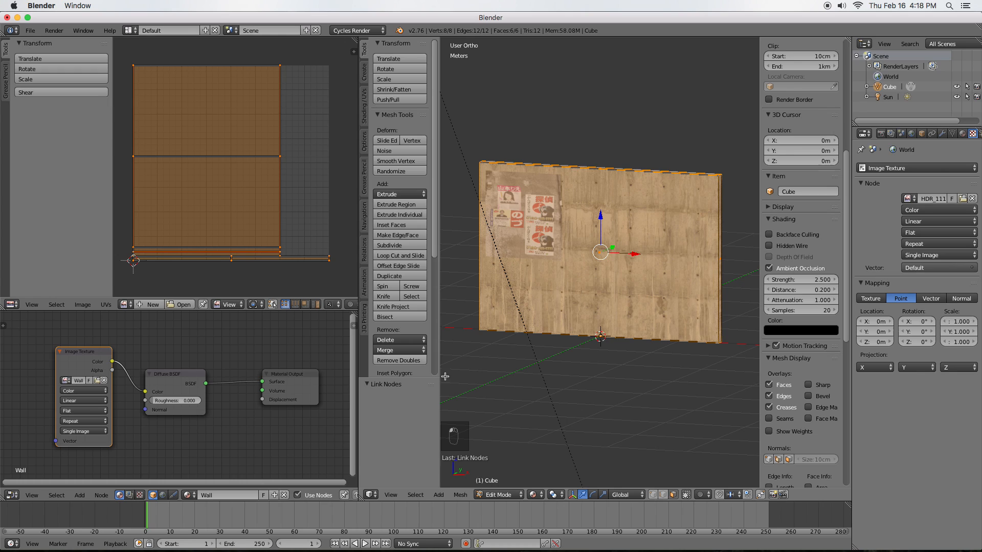
# - Preview the textured wall in rendered shading and inspect it from the front view
pyautogui.moveTo(668, 315); pyautogui.dragTo(678, 271, button='middle')
pyautogui.hotkey('shift', 'z')
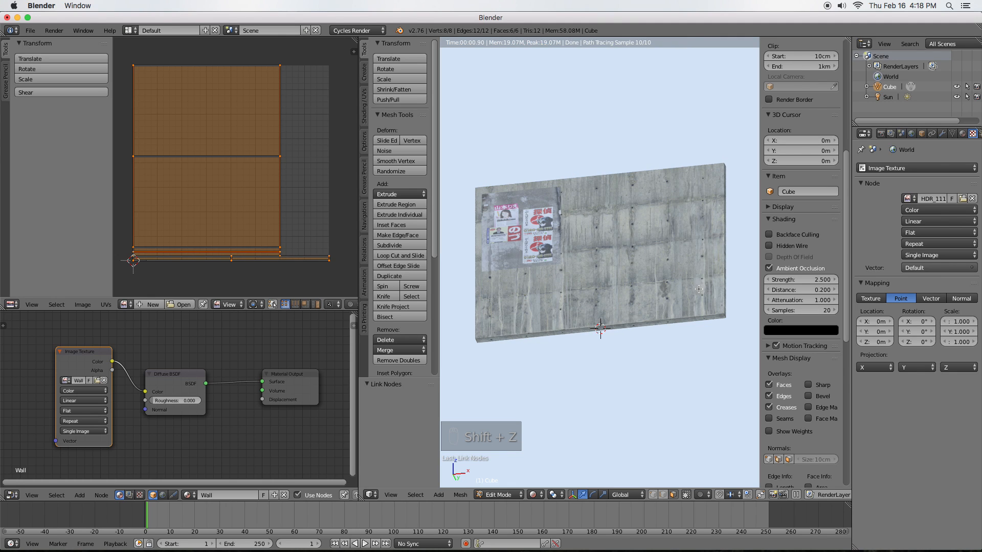
pyautogui.press('KP_1')
pyautogui.scroll(3, 655, 324)
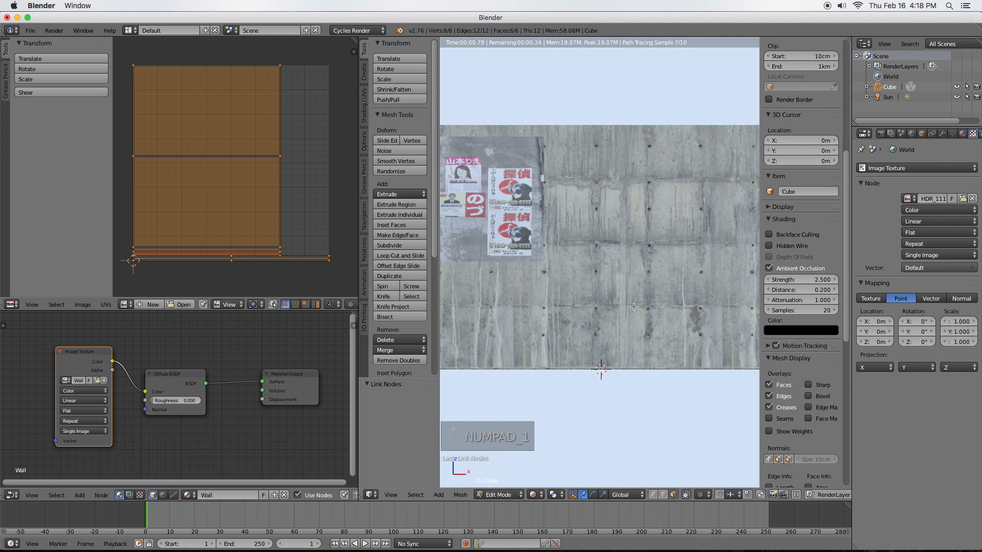
pyautogui.scroll(-1, 633, 308)
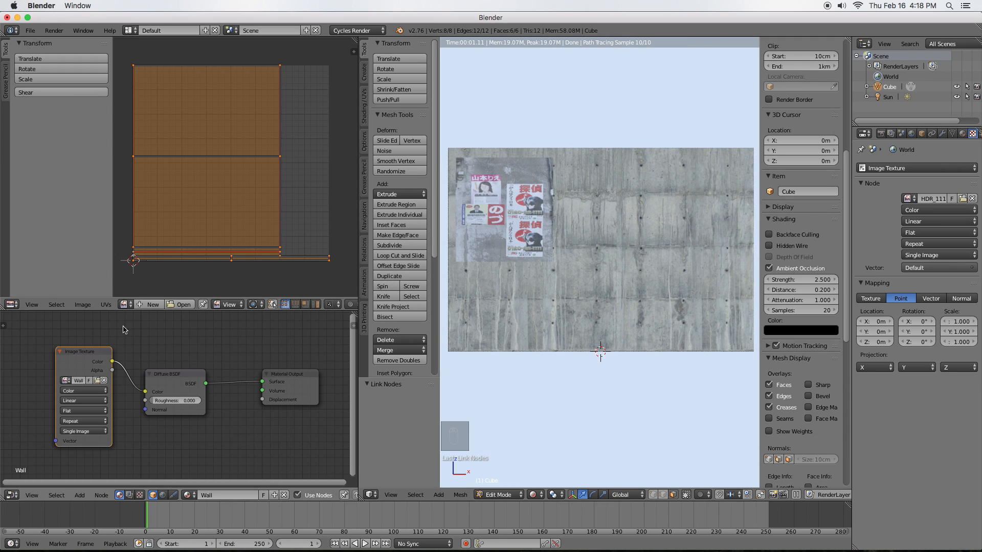
# - Display WallRevised.png behind the wall's UV layout in the UV/Image Editor
pyautogui.click(125, 304)
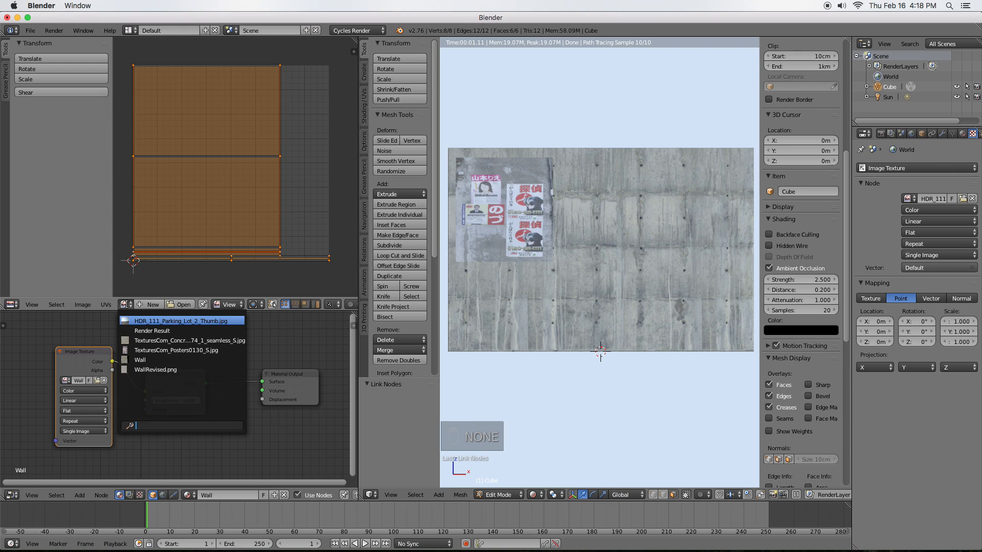
pyautogui.click(149, 370)
pyautogui.scroll(-2, 275, 206)
pyautogui.scroll(1, 276, 207)
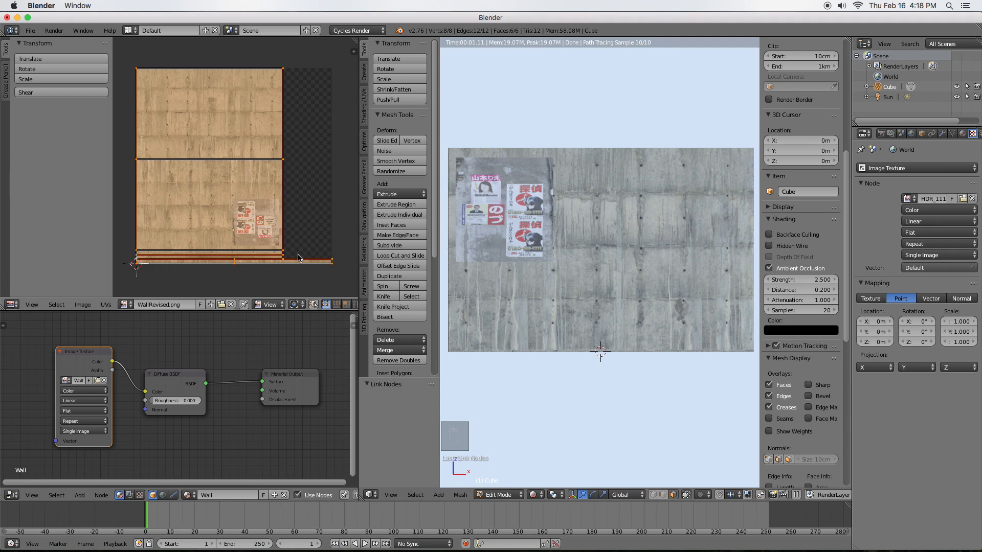